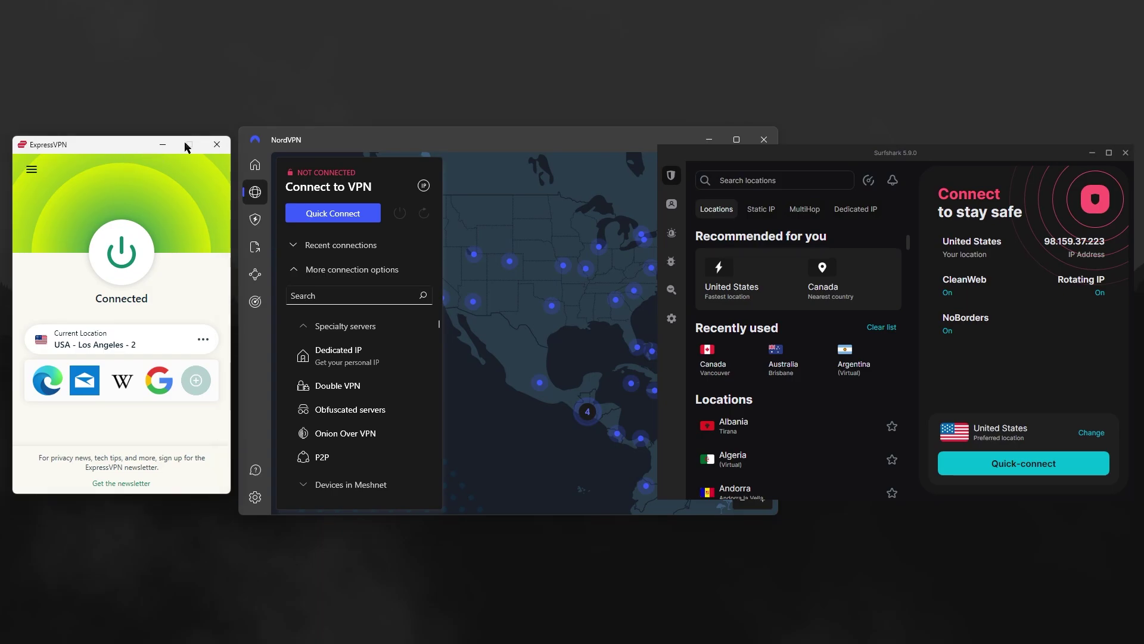
- Cycle through the NordVPN and Surfshark windows, then connect ExpressVPN to USA - Los Angeles - 2
{"action": "left_click", "coordinate": [438, 141]}
{"action": "left_click", "coordinate": [836, 154]}
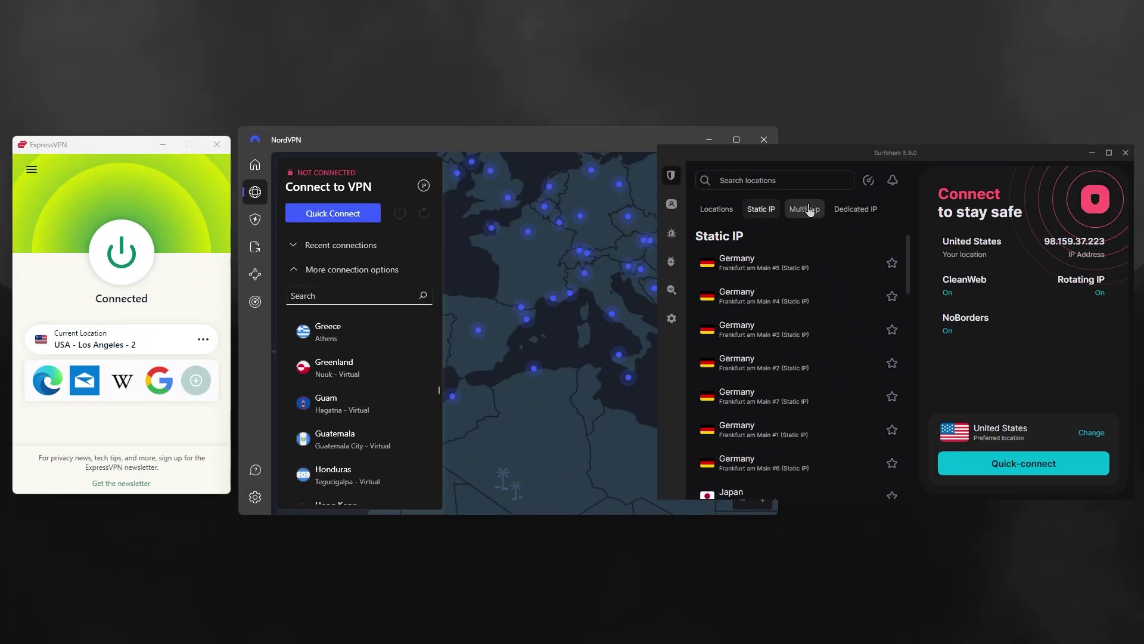
{"action": "left_click", "coordinate": [806, 209]}
{"action": "left_click", "coordinate": [256, 221]}
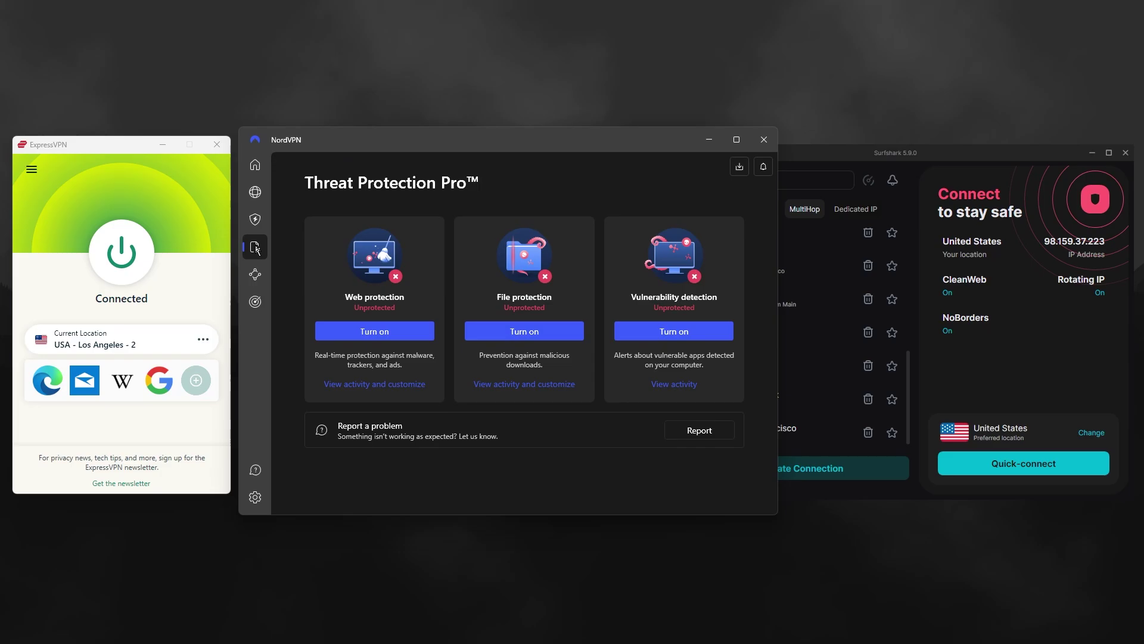
{"action": "left_click", "coordinate": [256, 247]}
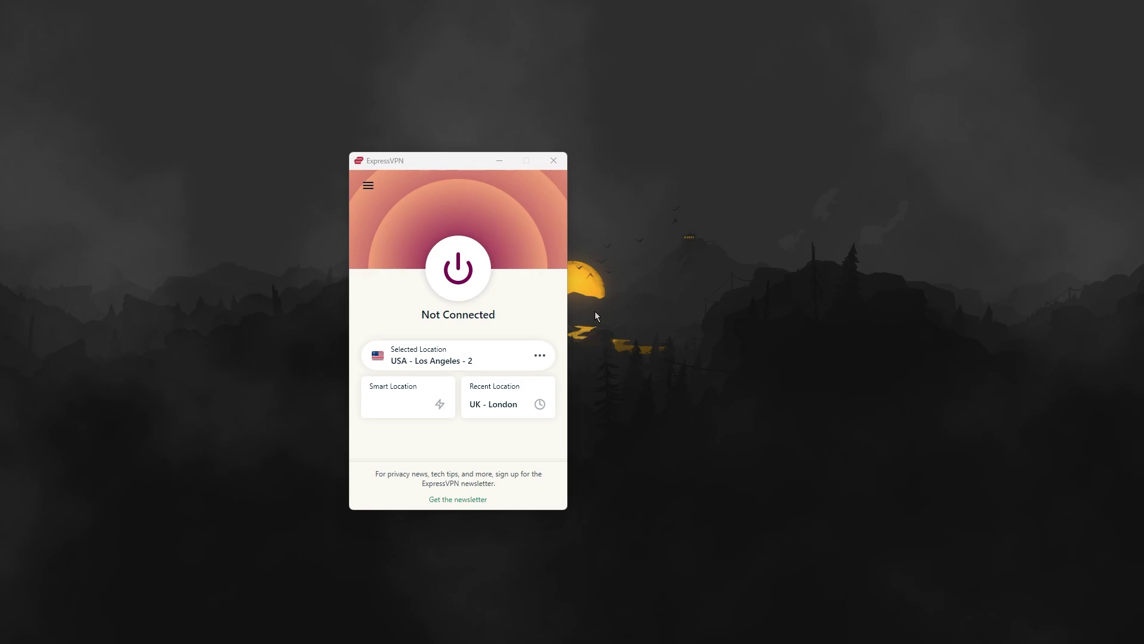
{"action": "left_click", "coordinate": [476, 281]}
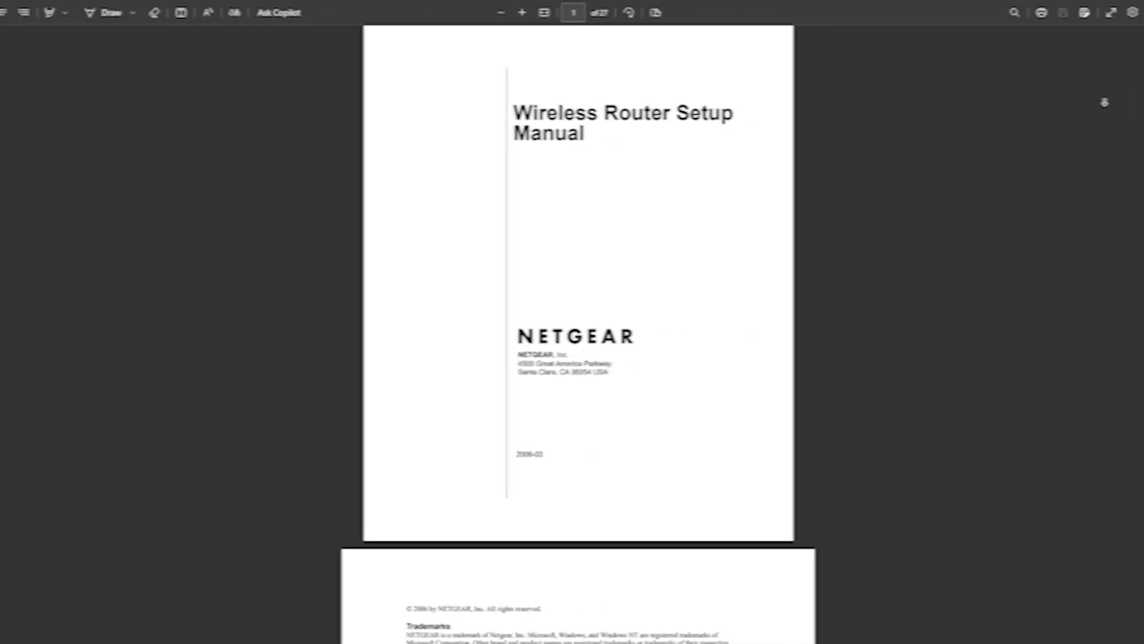
- Select Manual Configuration on expressvpn.com/setup and scroll to the OpenVPN username and password
{"action": "scroll", "coordinate": [568, 333], "scroll_direction": "down", "scroll_amount": 3}
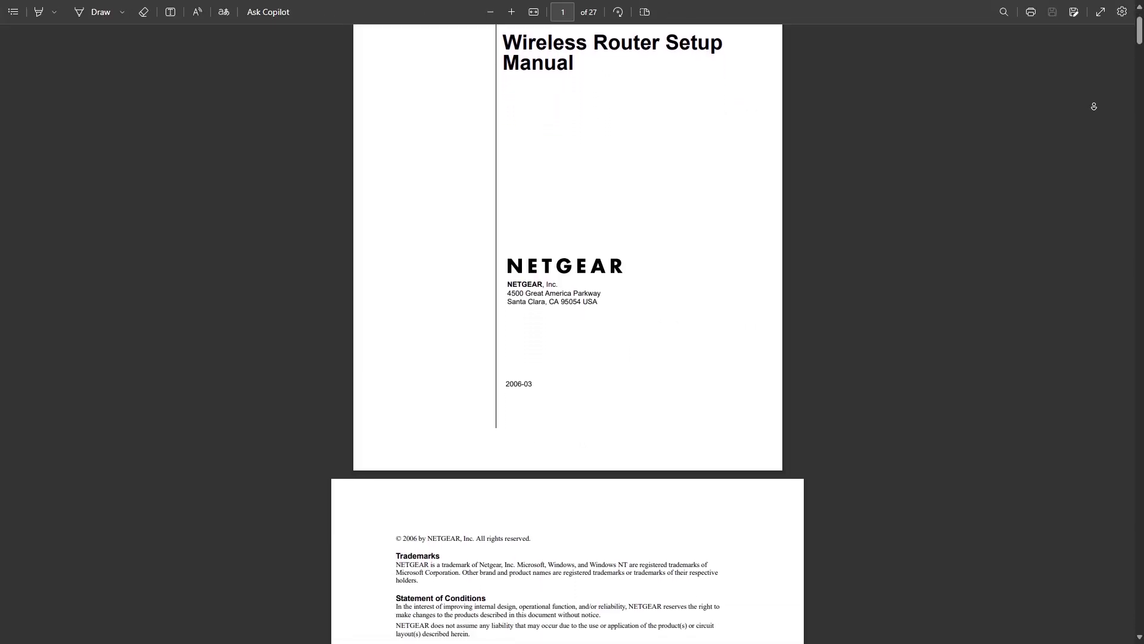
{"action": "scroll", "coordinate": [1094, 106], "scroll_direction": "down", "scroll_amount": 2}
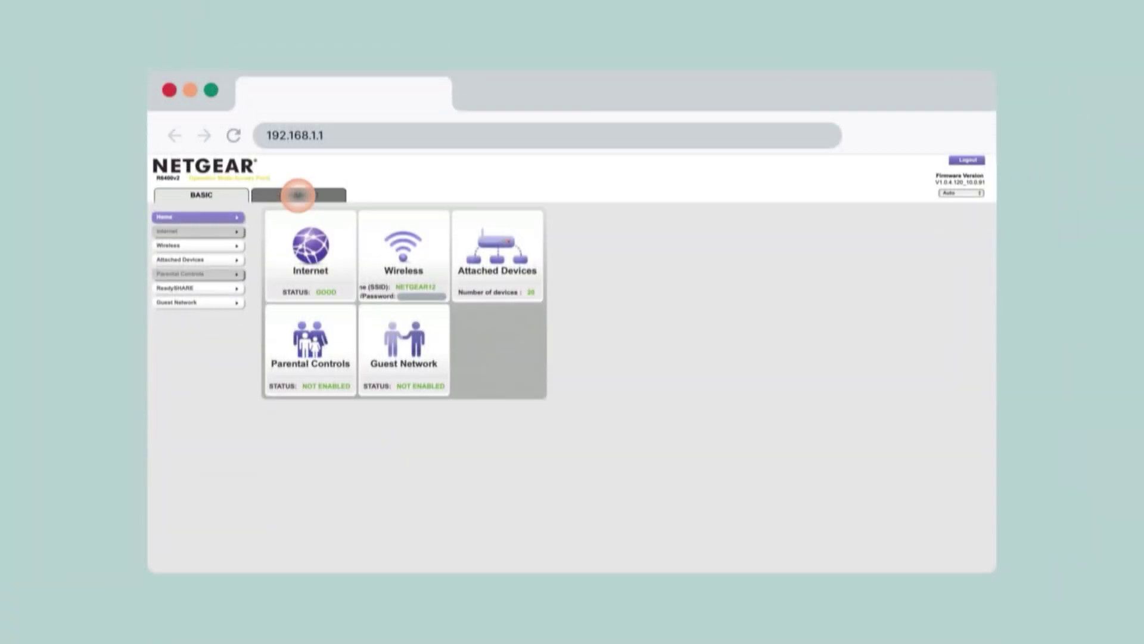
{"action": "left_click", "coordinate": [298, 194]}
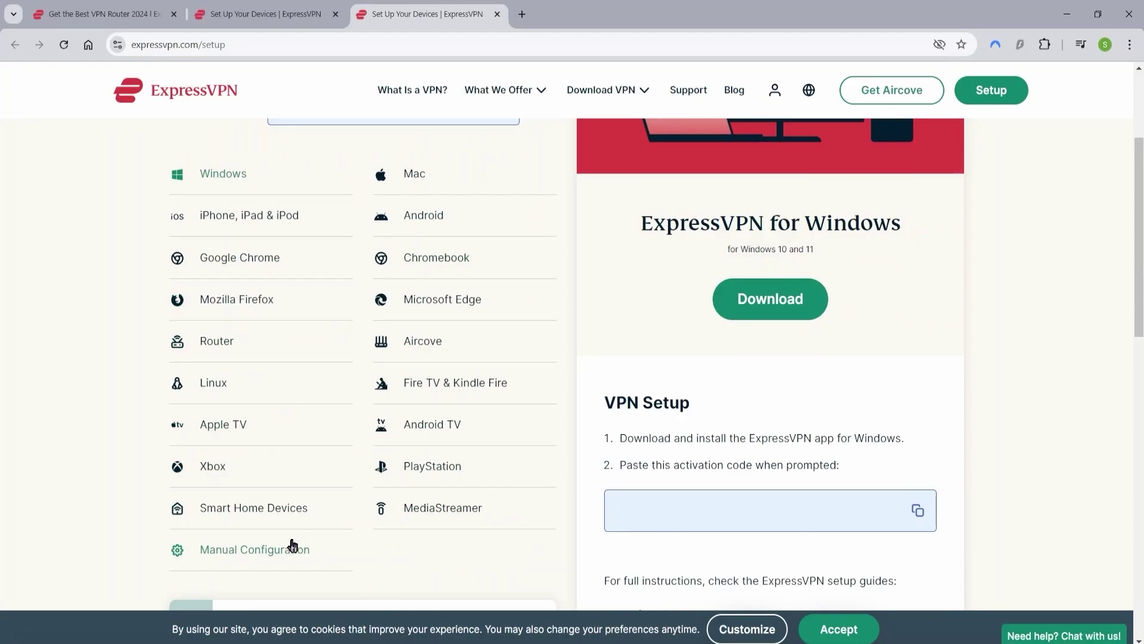
{"action": "left_click", "coordinate": [253, 550]}
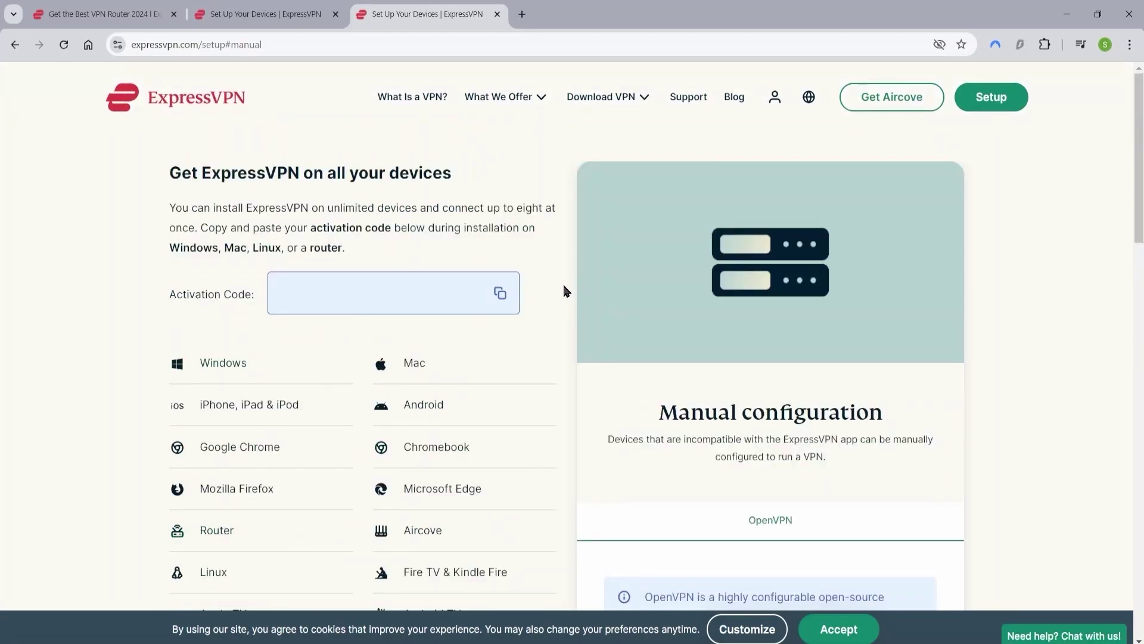
{"action": "scroll", "coordinate": [549, 321], "scroll_direction": "down", "scroll_amount": 5}
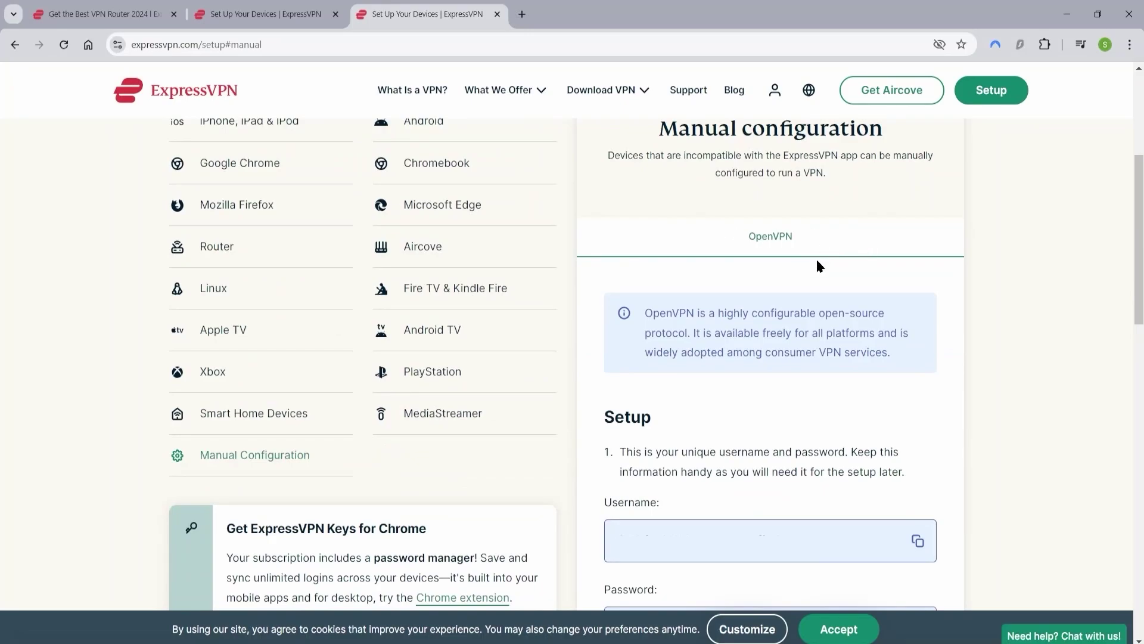
{"action": "scroll", "coordinate": [802, 288], "scroll_direction": "down", "scroll_amount": 3}
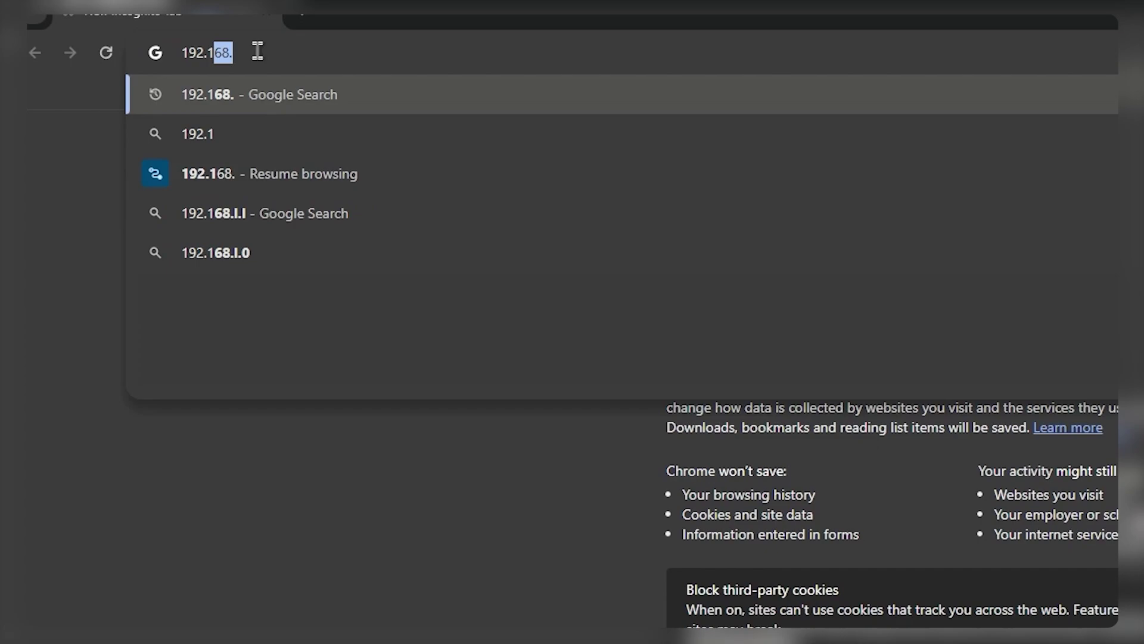
- Go to the router admin at 192.168.1.1 and start a new VPN Client profile
{"action": "type", "text": "168.1.1"}
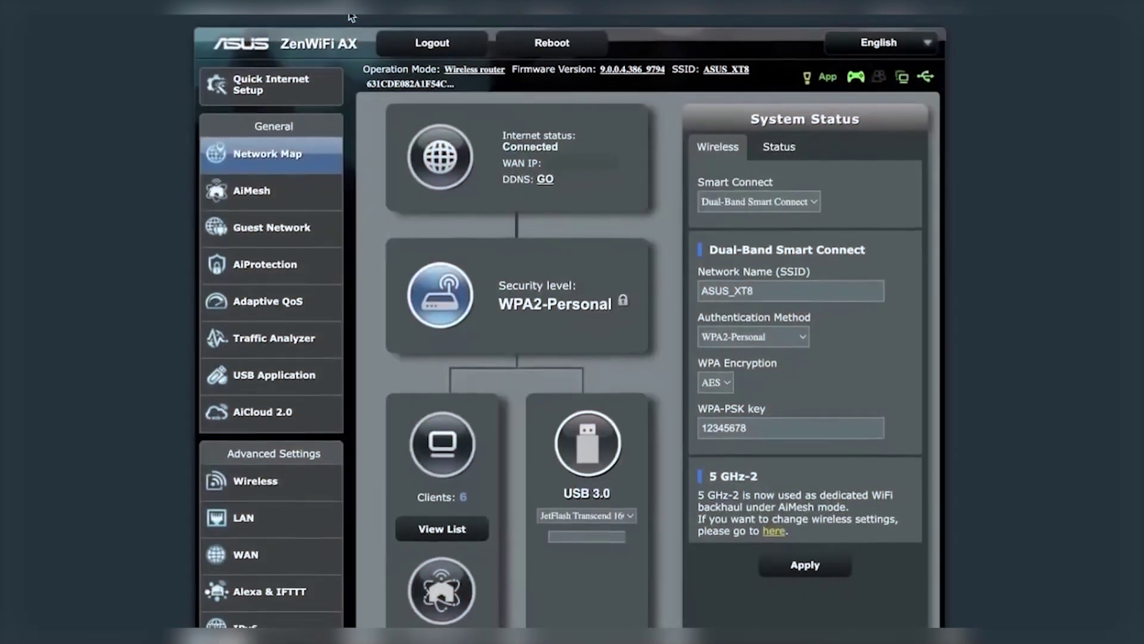
{"action": "scroll", "coordinate": [351, 18], "scroll_direction": "down", "scroll_amount": 5}
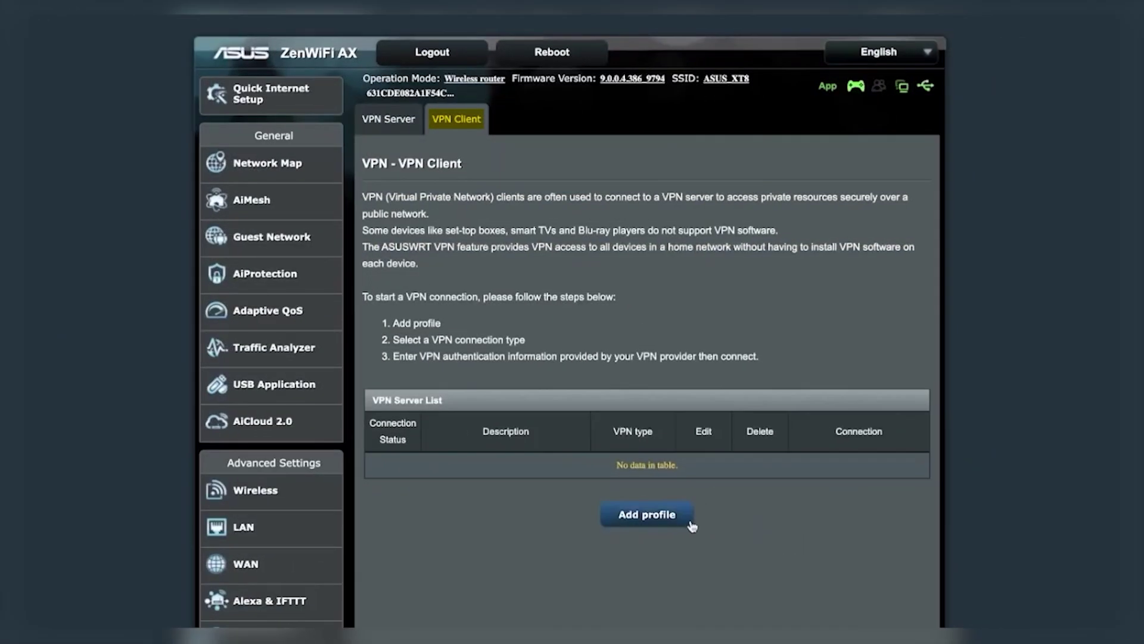
{"action": "left_click", "coordinate": [685, 521]}
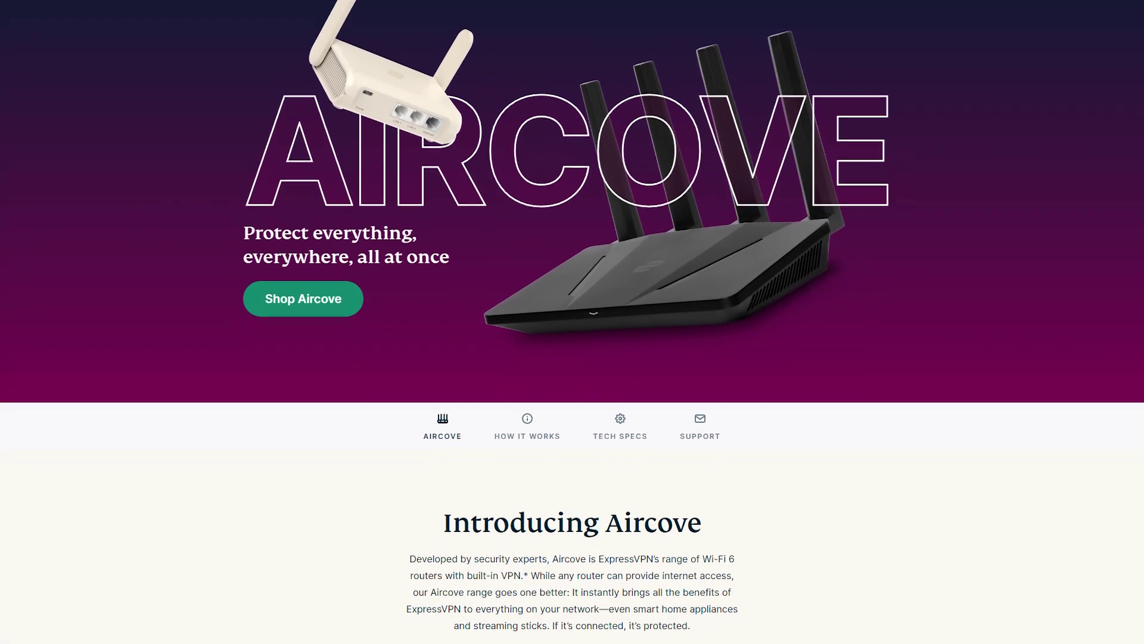
{"action": "scroll", "coordinate": [572, 322], "scroll_direction": "down", "scroll_amount": 4}
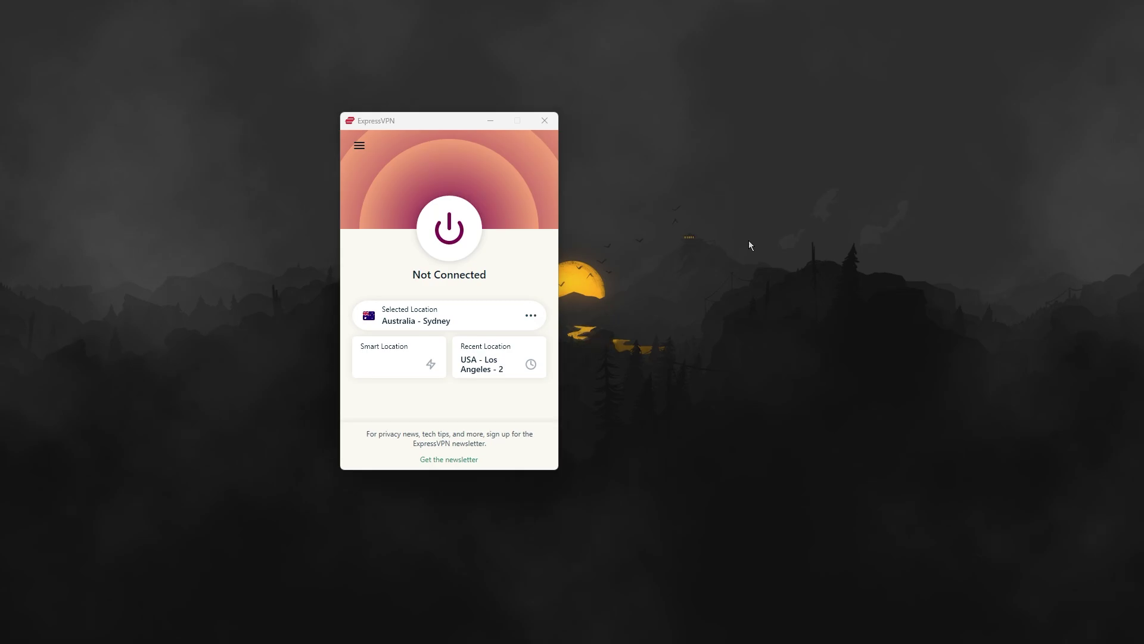
- Search VPN locations for 'madr' and connect to Spain - Madrid
{"action": "left_click", "coordinate": [531, 316]}
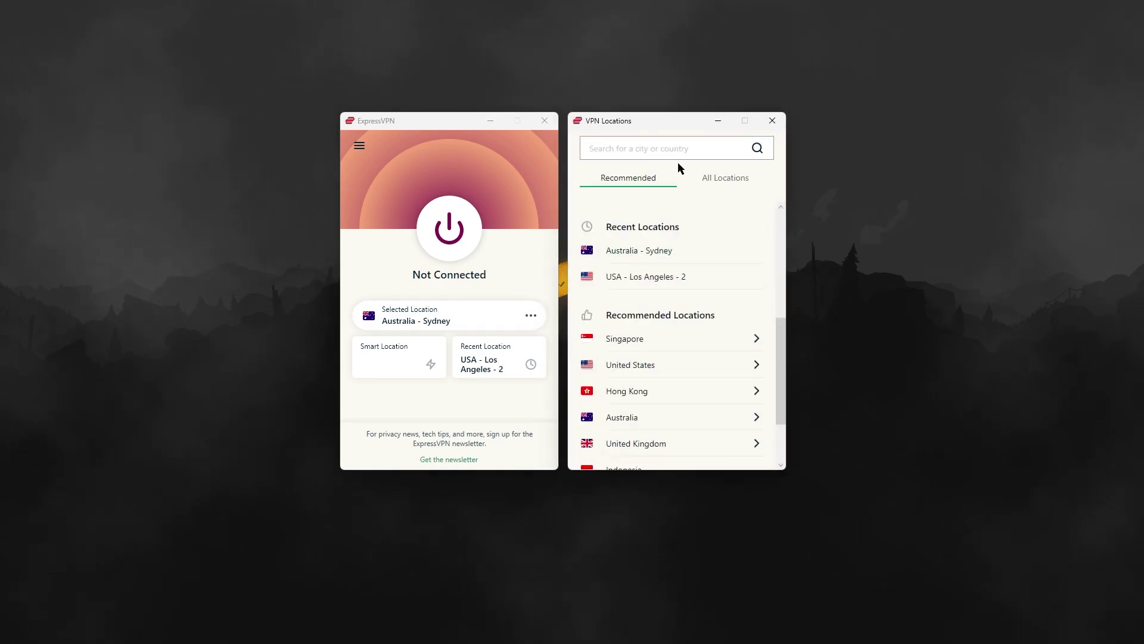
{"action": "type", "text": "madr"}
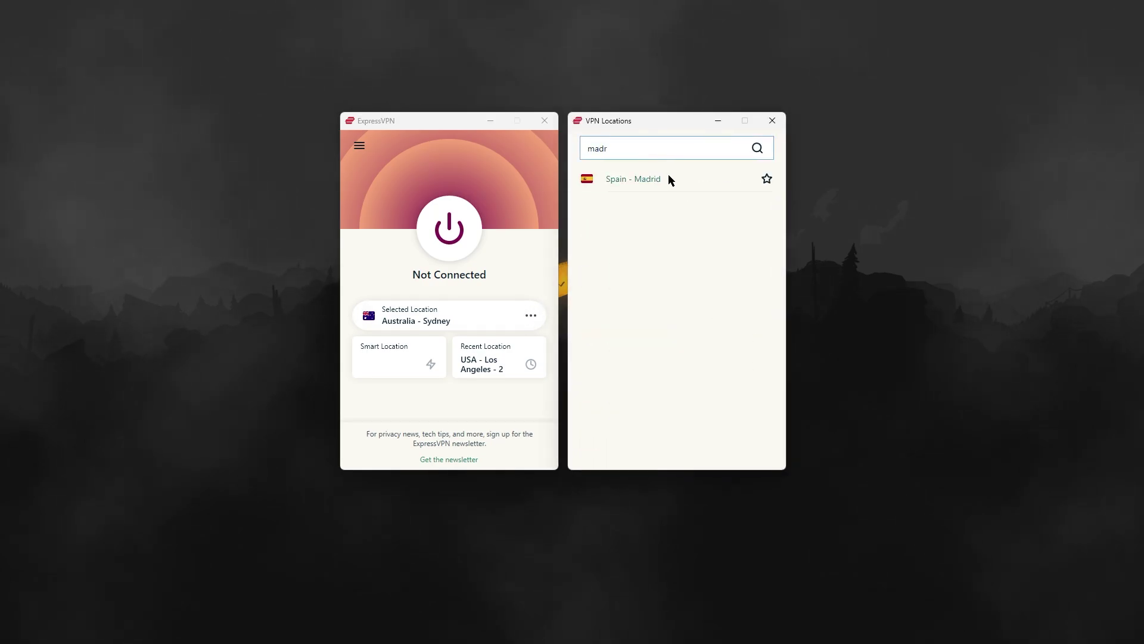
{"action": "left_click", "coordinate": [467, 219]}
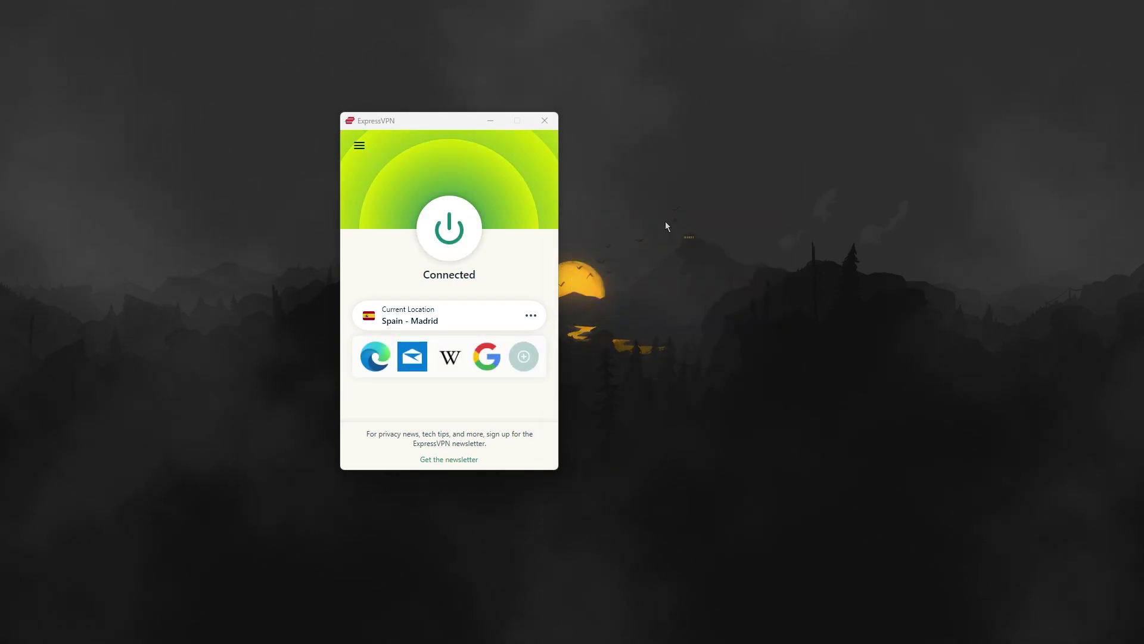
{"action": "key", "text": "super+i"}
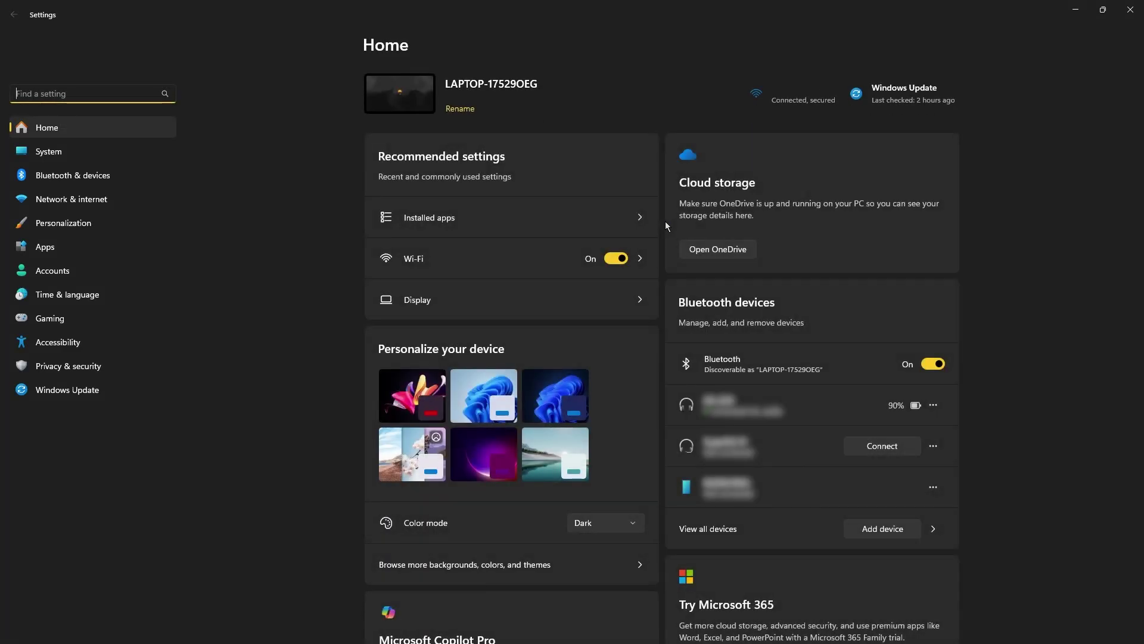
{"action": "left_click", "coordinate": [98, 202]}
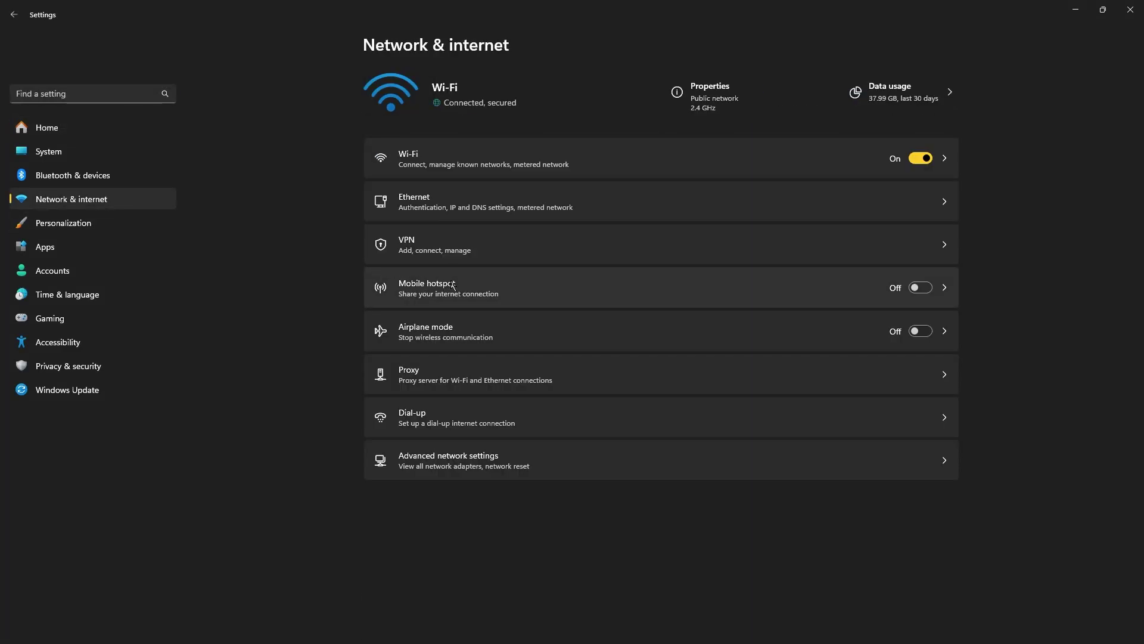
{"action": "left_click", "coordinate": [573, 285]}
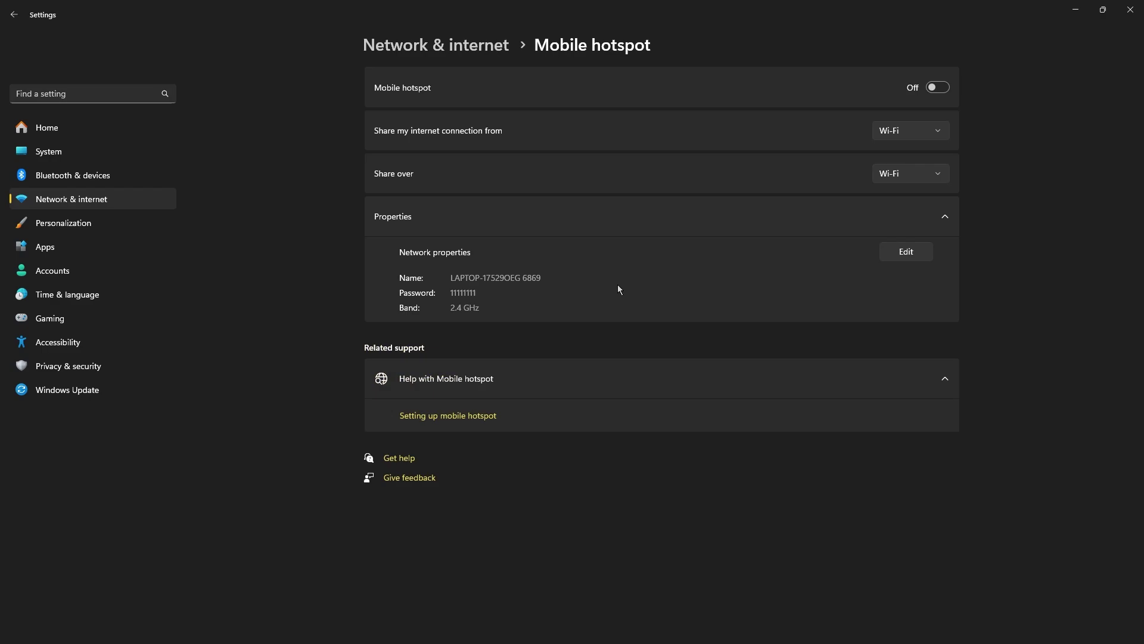
{"action": "left_click", "coordinate": [923, 126]}
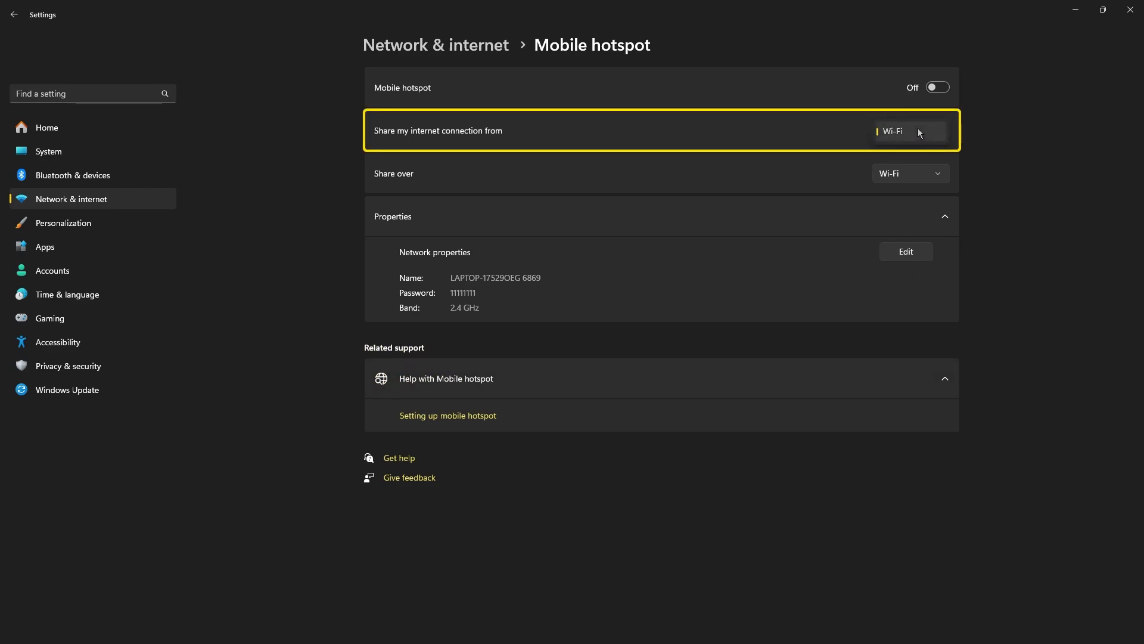
{"action": "left_click", "coordinate": [918, 130]}
{"action": "left_click", "coordinate": [915, 254]}
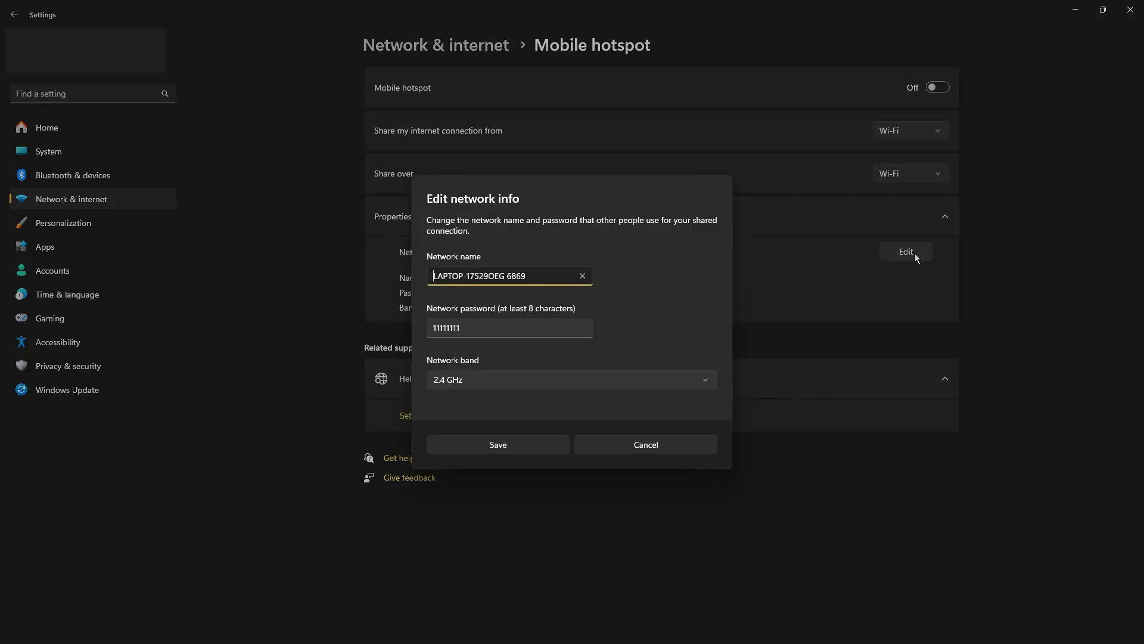
{"action": "key", "text": "Escape"}
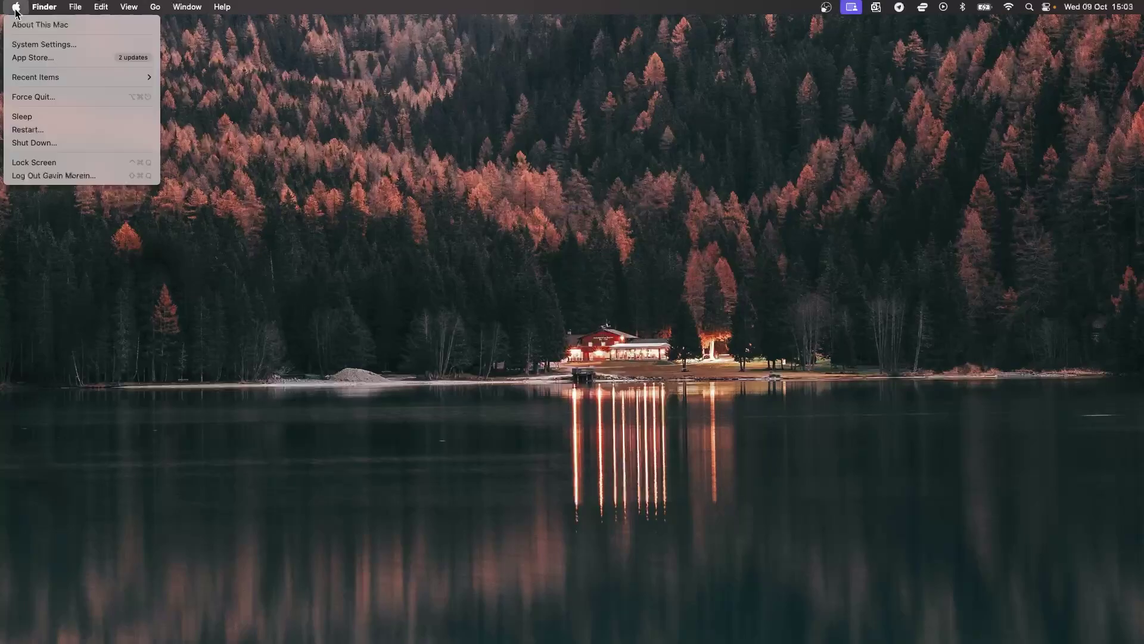
- Open System Settings from the Apple menu and go to General > Sharing
{"action": "left_click", "coordinate": [31, 46]}
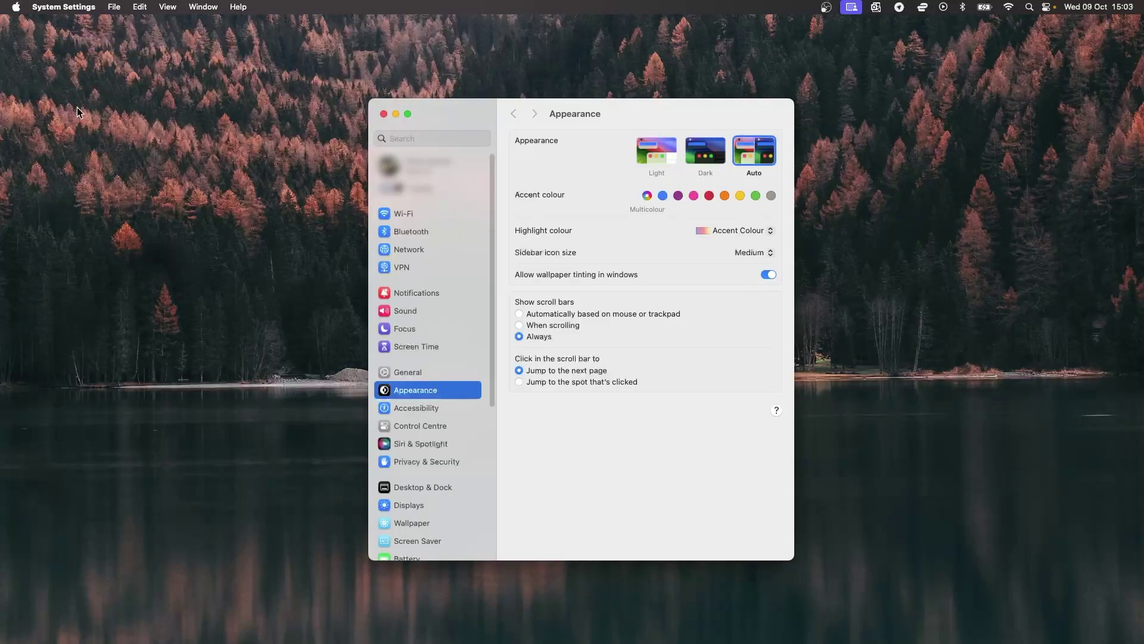
{"action": "left_click", "coordinate": [408, 373]}
{"action": "left_click", "coordinate": [548, 375]}
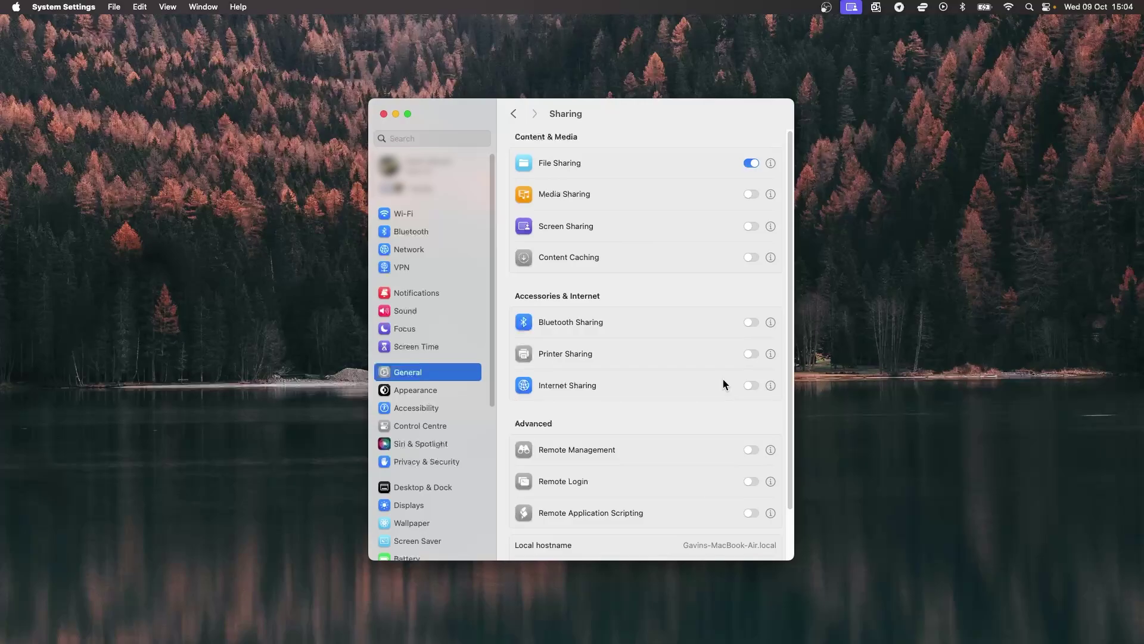
- Disconnect the Mac from its current Wi-Fi network via the menu bar, leaving Wi-Fi on
{"action": "left_click", "coordinate": [1009, 8]}
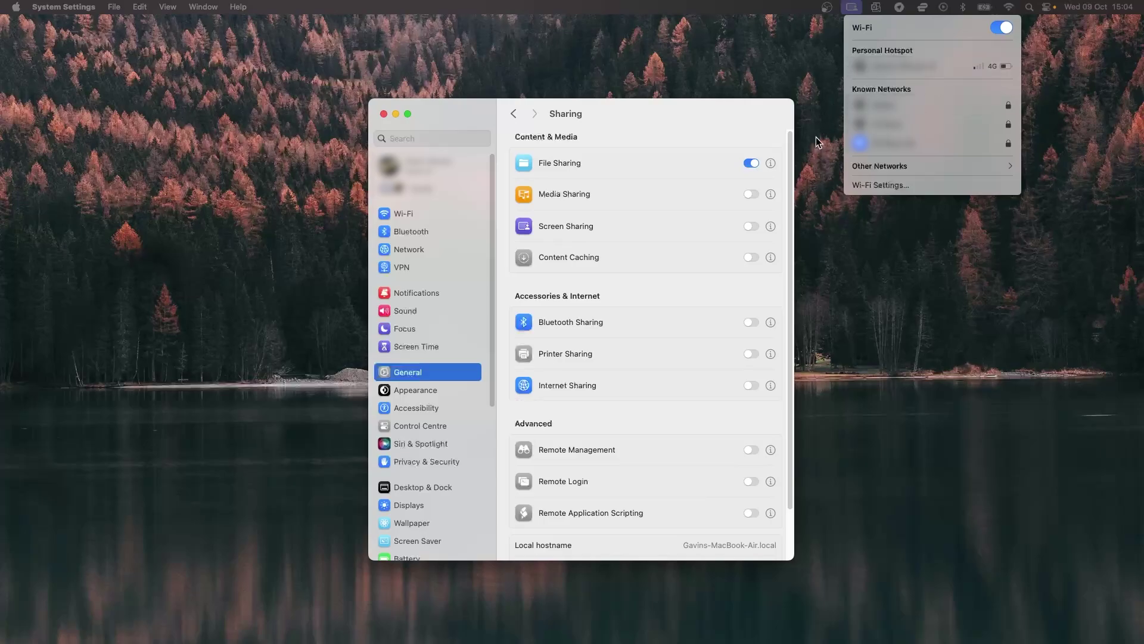
{"action": "left_click", "coordinate": [850, 150]}
{"action": "left_click", "coordinate": [462, 113]}
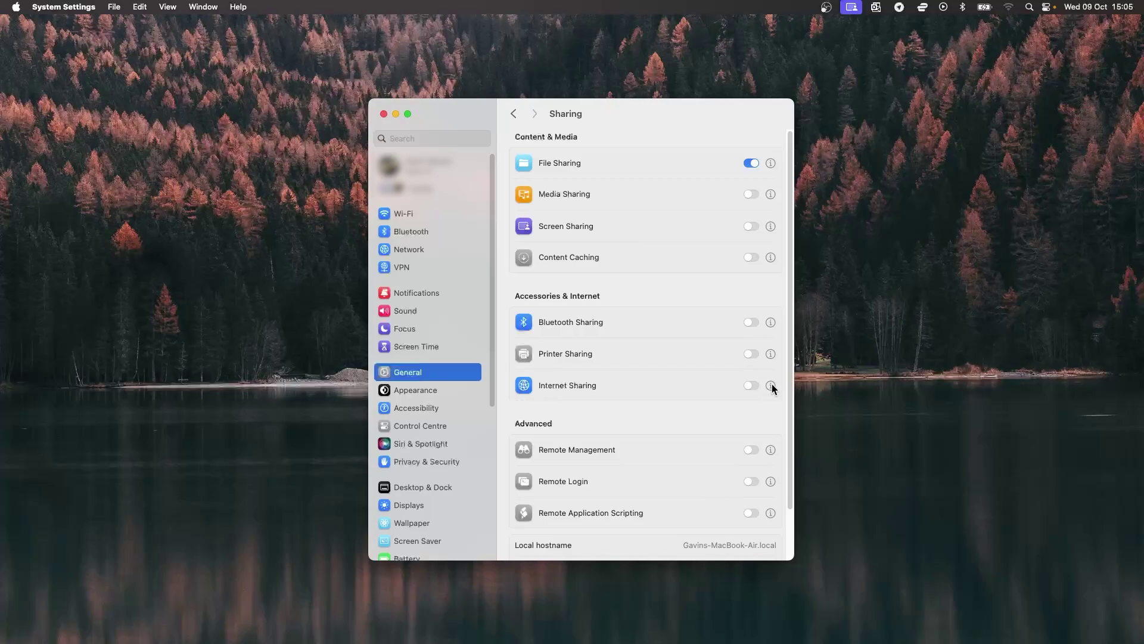
- In the Internet Sharing options, share the connection from Ethernet Adapter (en3)
{"action": "left_click", "coordinate": [770, 385]}
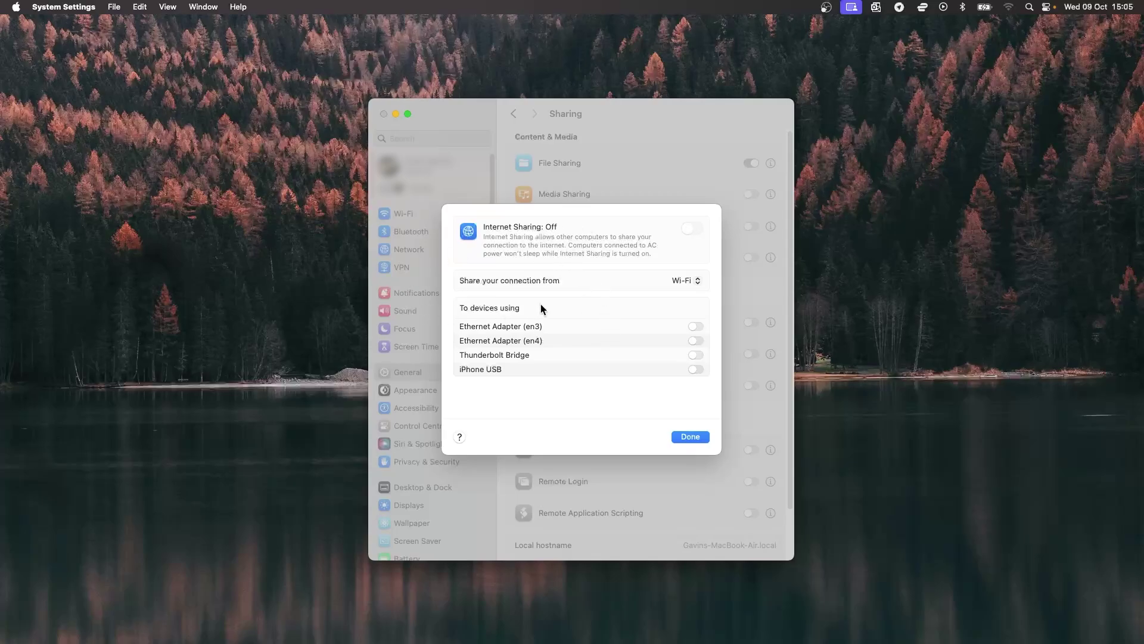
{"action": "left_click", "coordinate": [684, 281]}
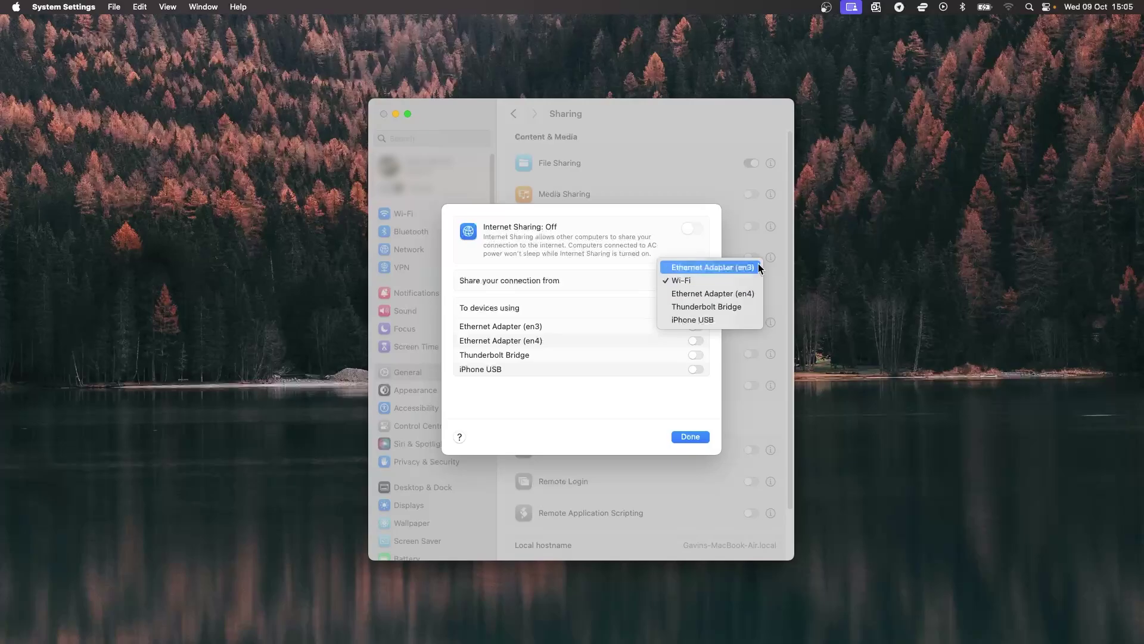
{"action": "left_click", "coordinate": [719, 271]}
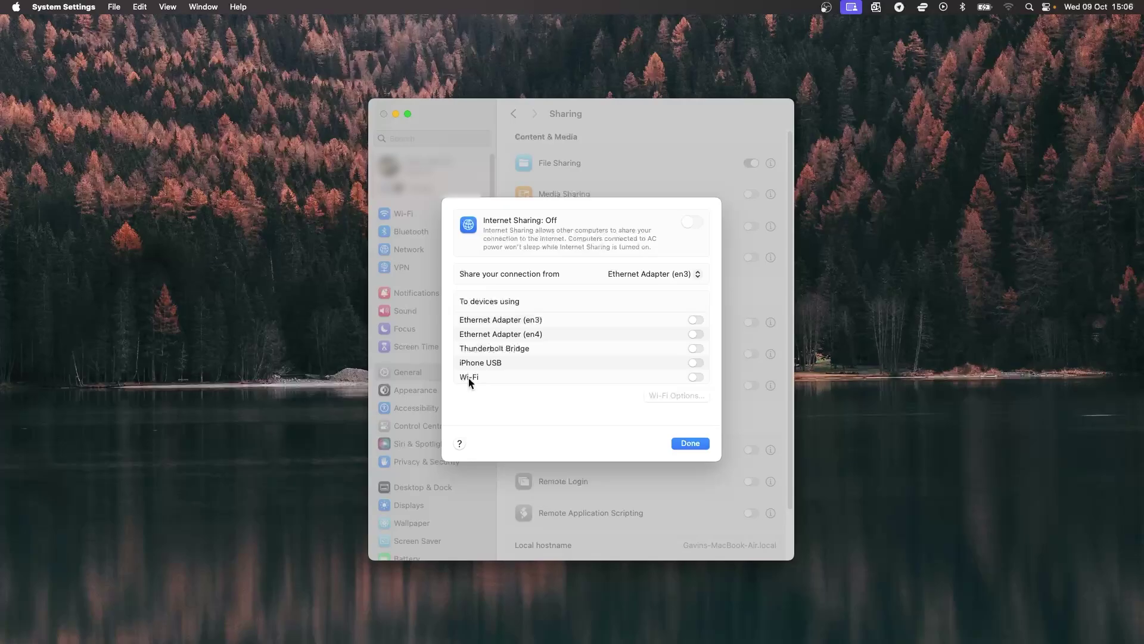
- Enable sharing to Wi-Fi devices, authorising the change with the administrator password
{"action": "left_click", "coordinate": [698, 376]}
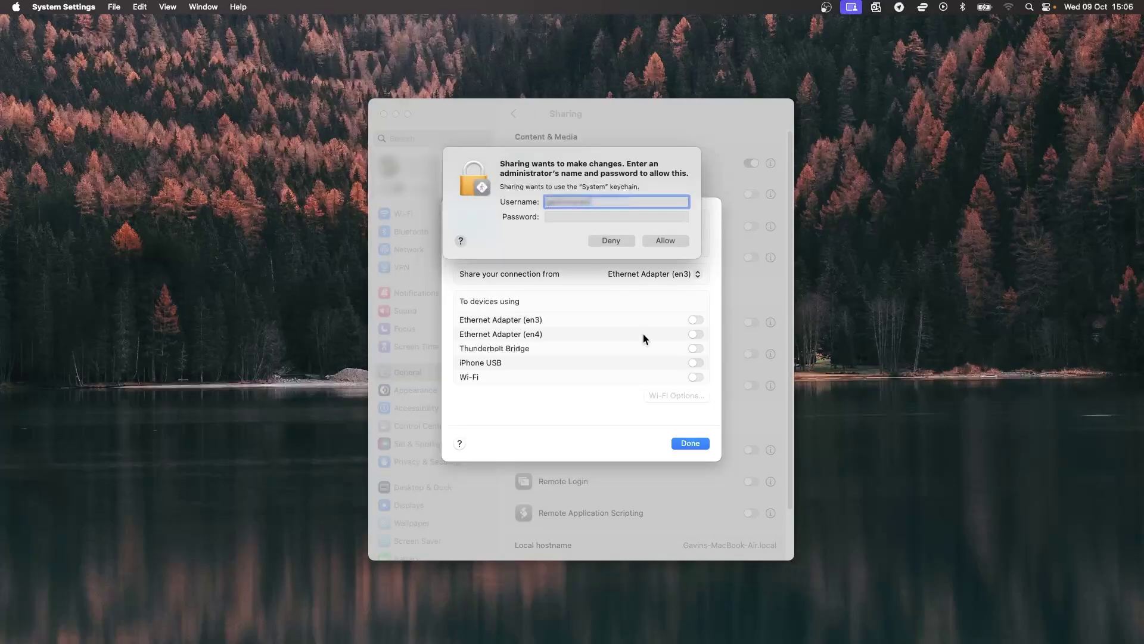
{"action": "key", "text": "Tab"}
{"action": "type", "text": "****"}
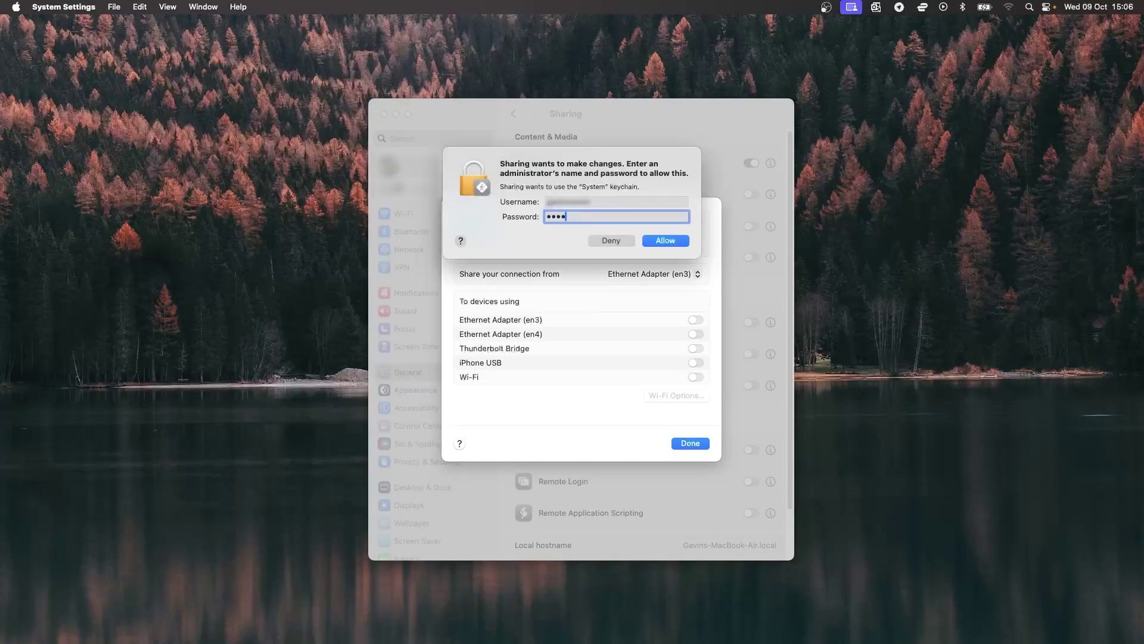
{"action": "left_click", "coordinate": [666, 241]}
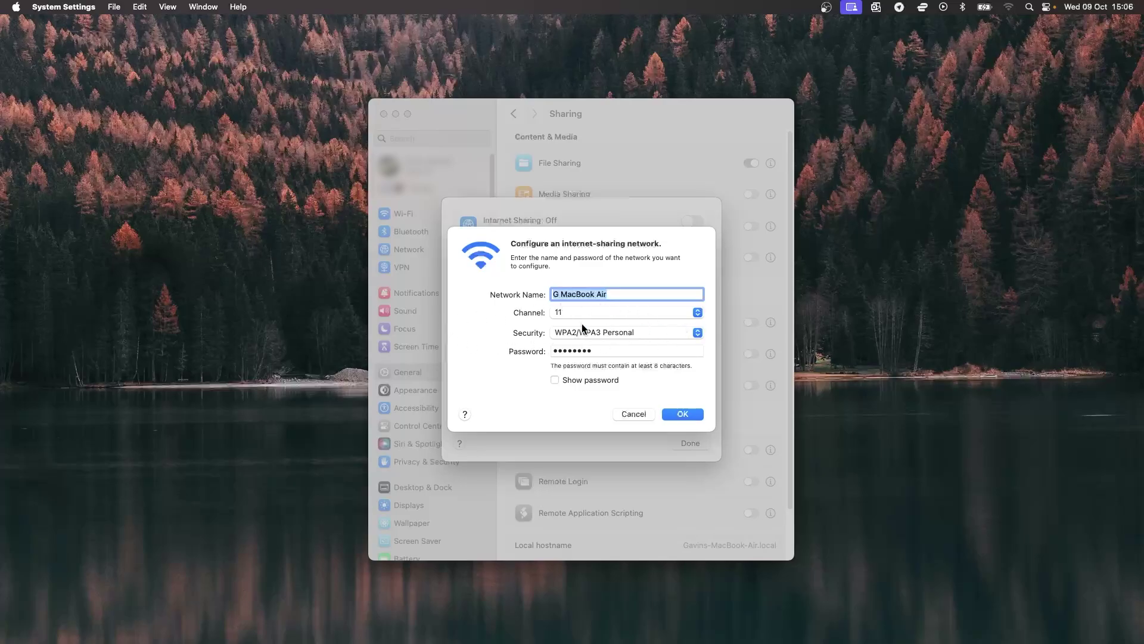
- Accept the sharing network settings, switch Internet Sharing on, confirm it, and close the options
{"action": "left_click", "coordinate": [688, 413]}
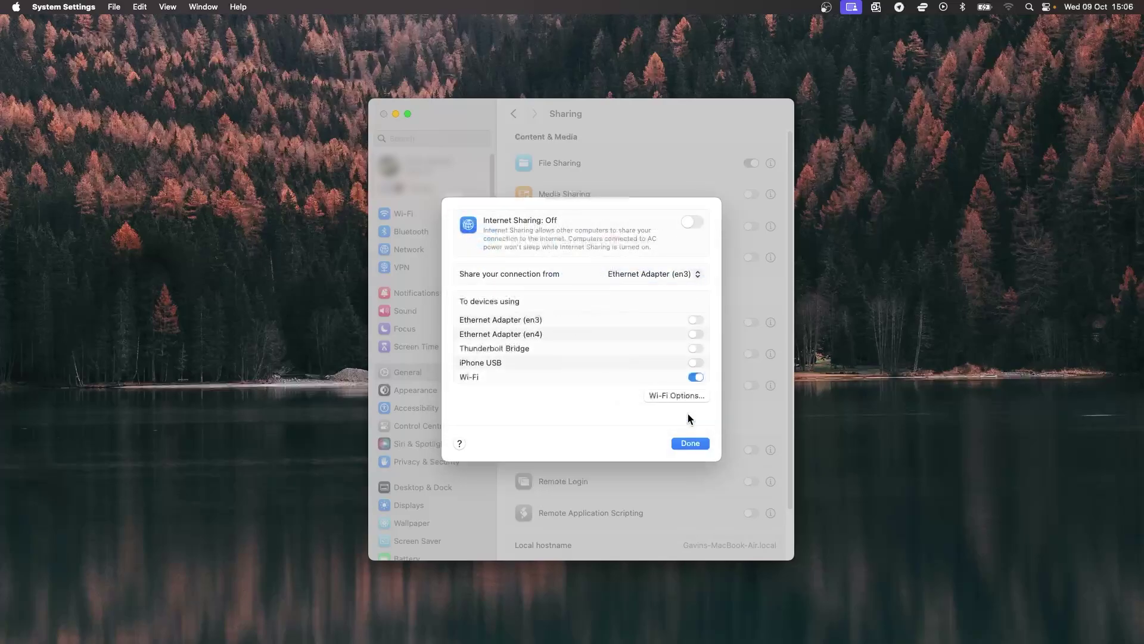
{"action": "left_click", "coordinate": [694, 222]}
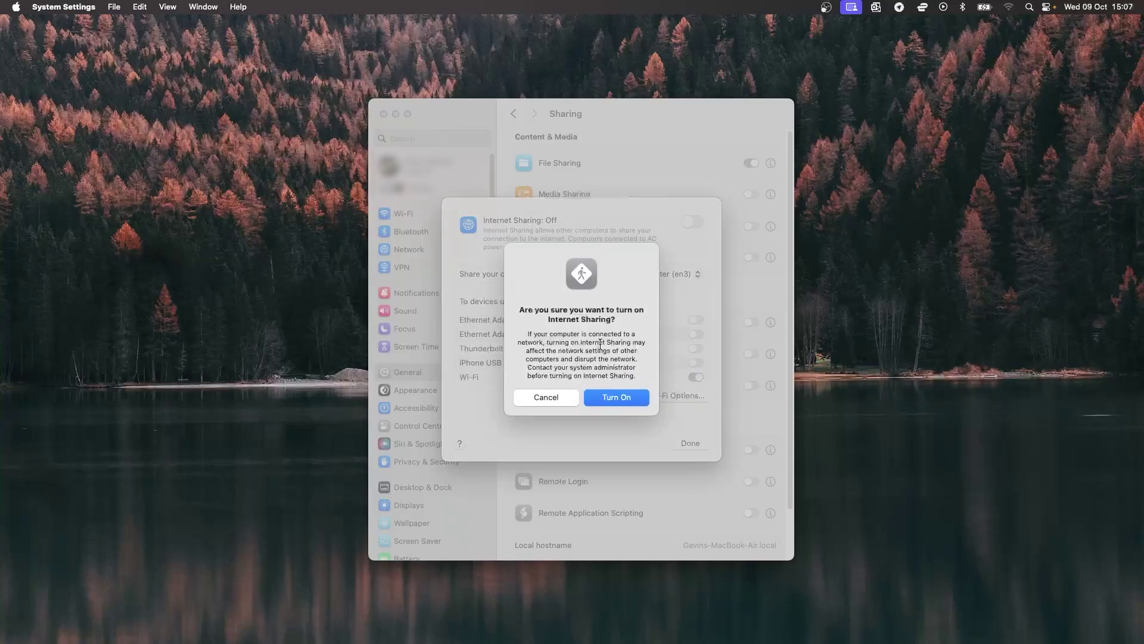
{"action": "left_click", "coordinate": [616, 397]}
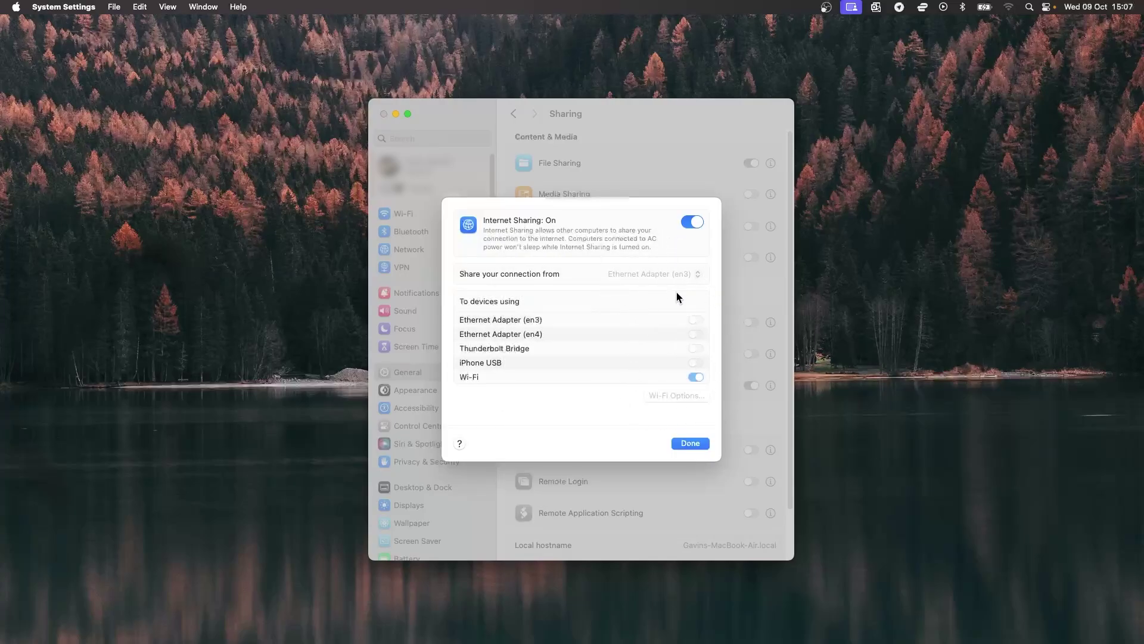
{"action": "left_click", "coordinate": [689, 443]}
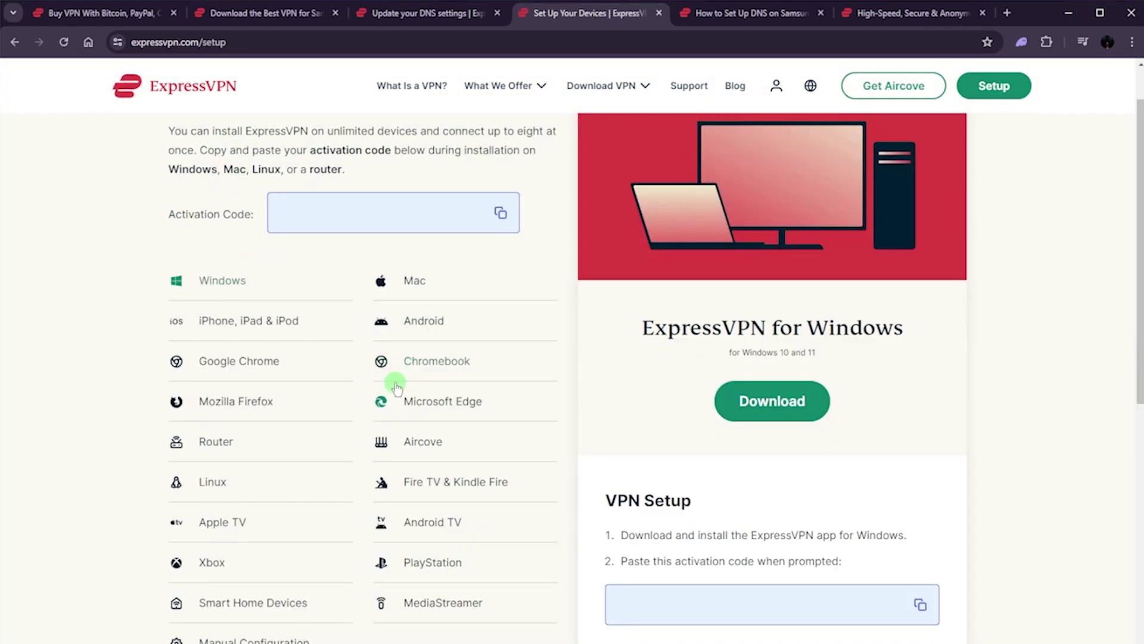
- Select MediaStreamer in the device list and scroll to its two server IP addresses
{"action": "left_click", "coordinate": [421, 605]}
{"action": "scroll", "coordinate": [733, 422], "scroll_direction": "down", "scroll_amount": 2}
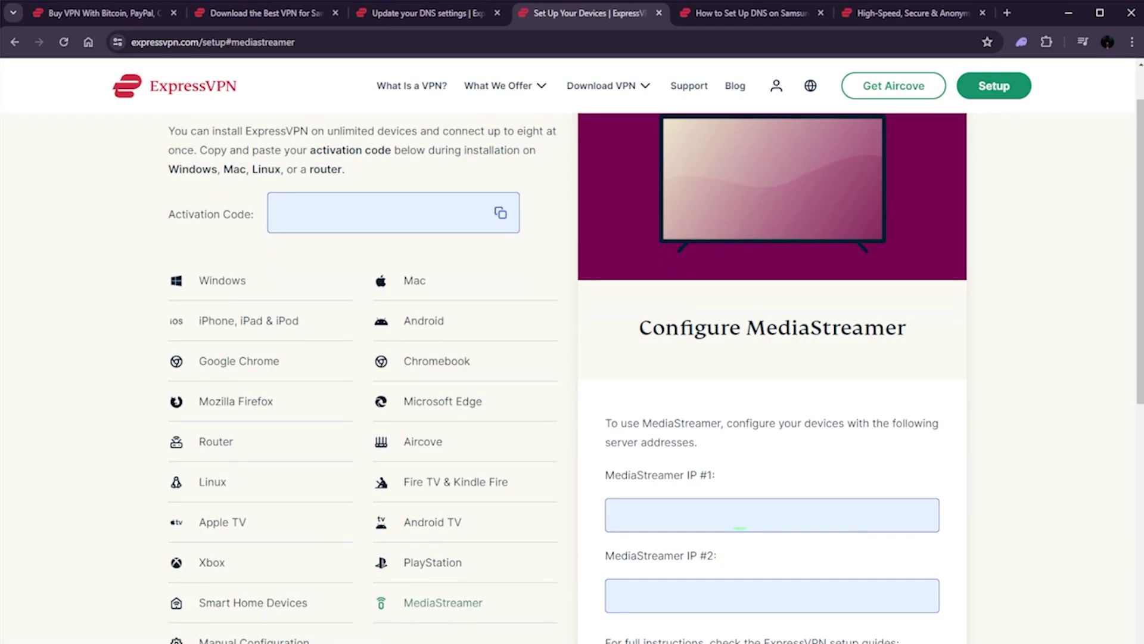
{"action": "scroll", "coordinate": [734, 422], "scroll_direction": "down", "scroll_amount": 2}
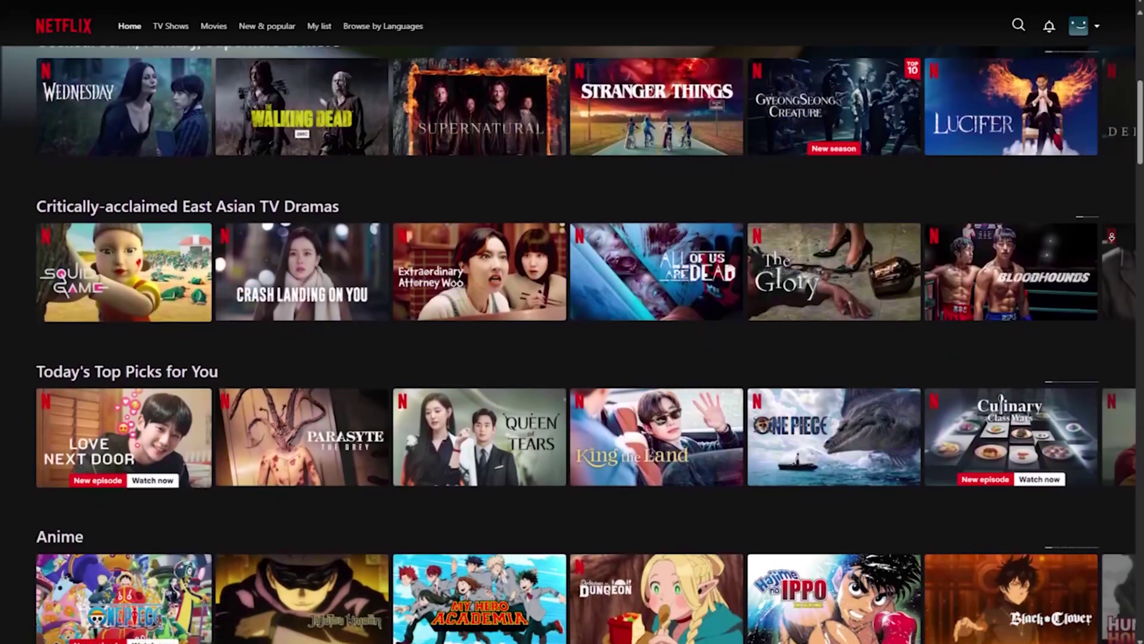
- Show the ADVANCED home with router and wireless settings in the Netgear admin panel at 192.168.1.1
{"action": "scroll", "coordinate": [572, 322], "scroll_direction": "down", "scroll_amount": 1}
{"action": "scroll", "coordinate": [573, 322], "scroll_direction": "down", "scroll_amount": 3}
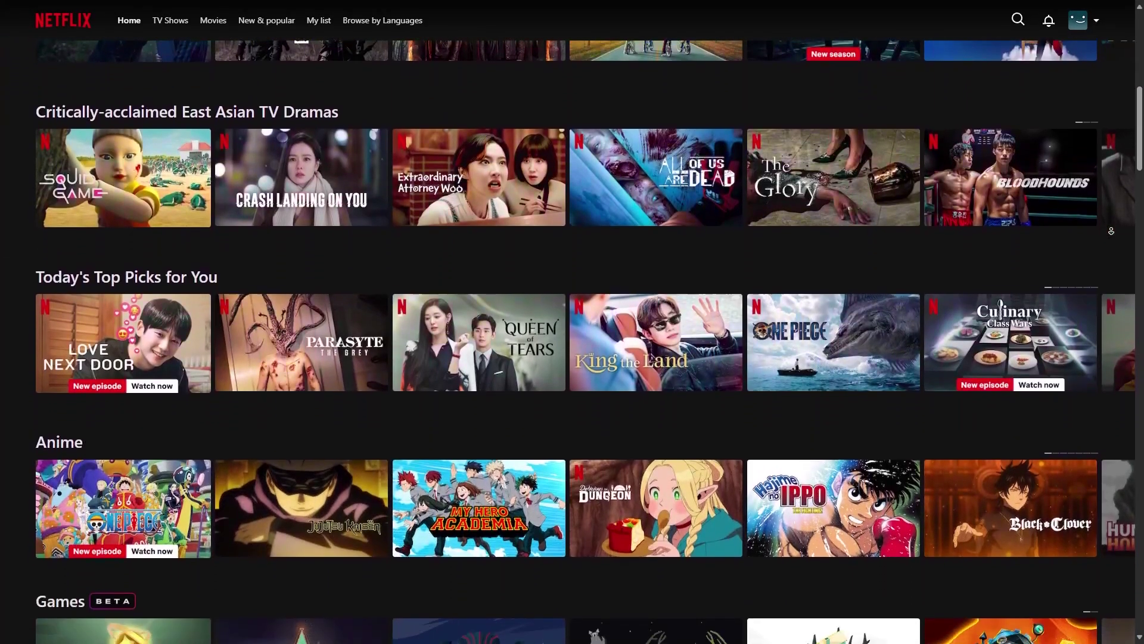
{"action": "scroll", "coordinate": [572, 322], "scroll_direction": "down", "scroll_amount": 3}
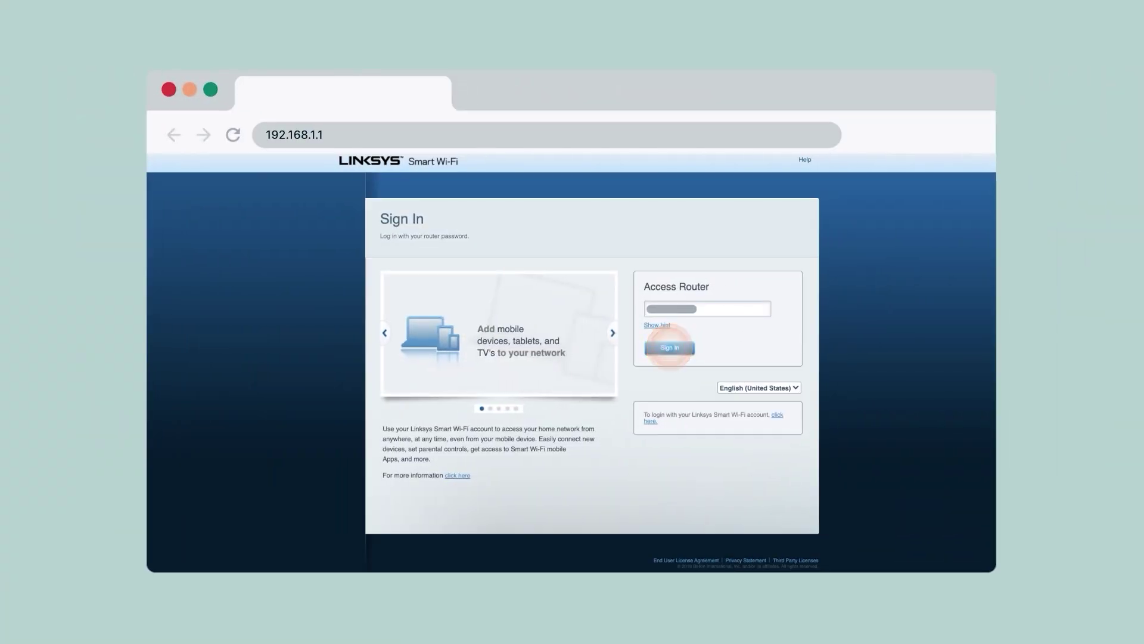
{"action": "left_click", "coordinate": [297, 194]}
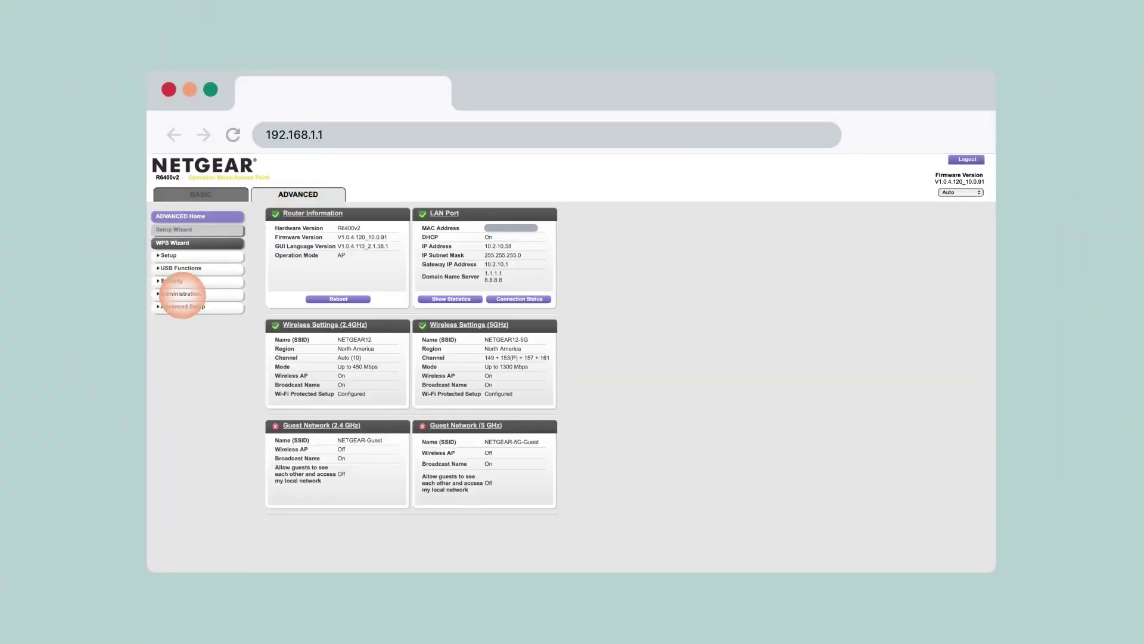